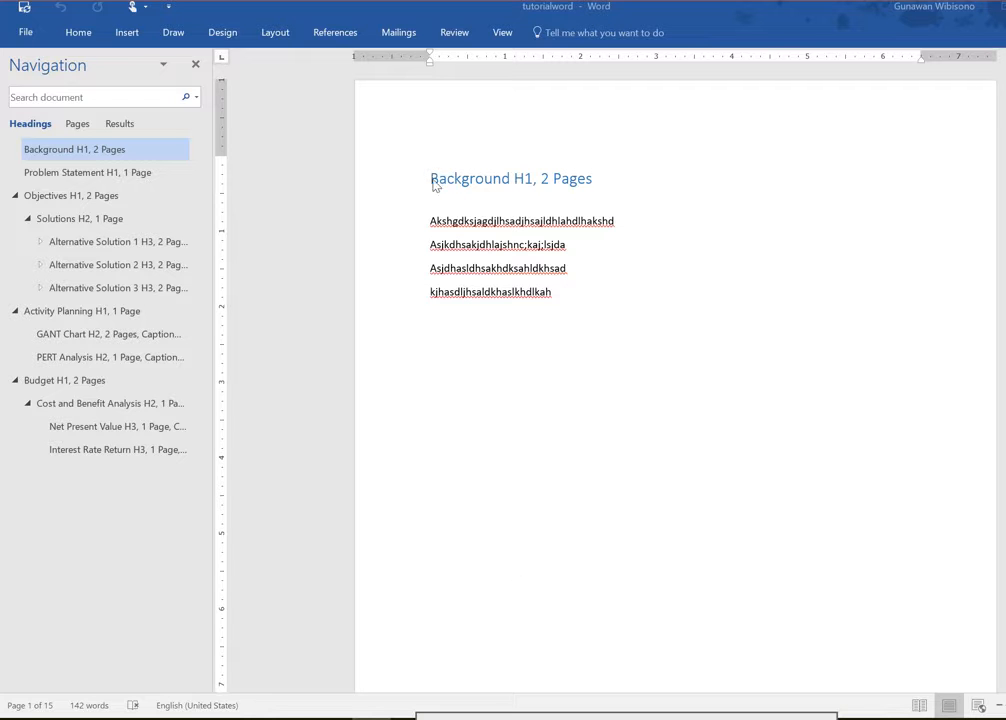
Step: Place the cursor before the Background heading and turn on the Section indicator in the status bar
left_click(434, 186)
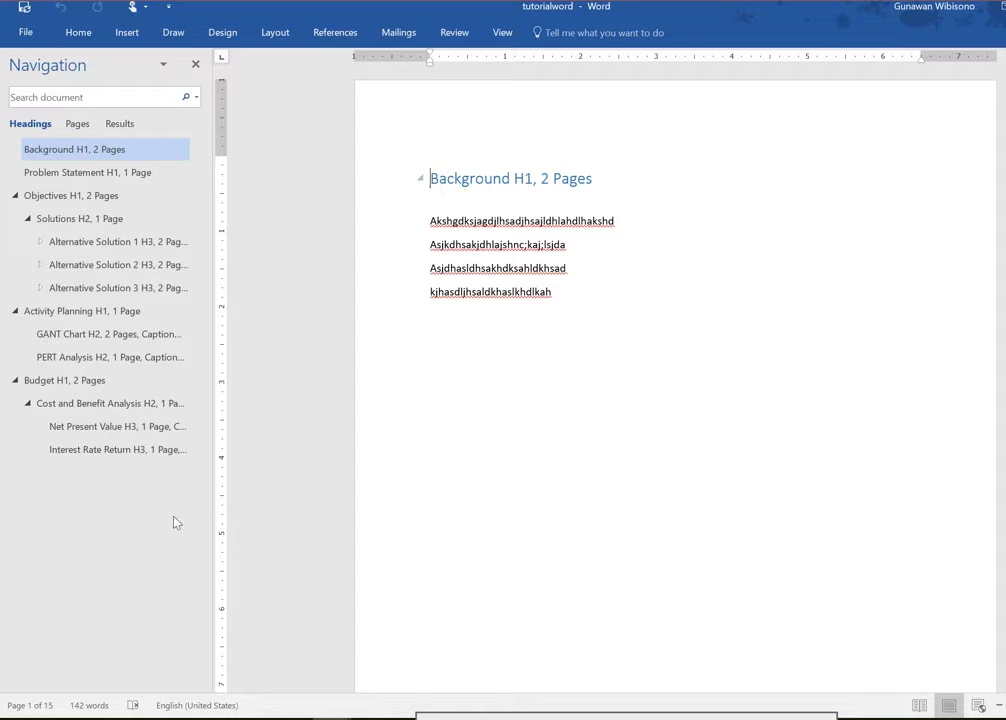
right_click(36, 709)
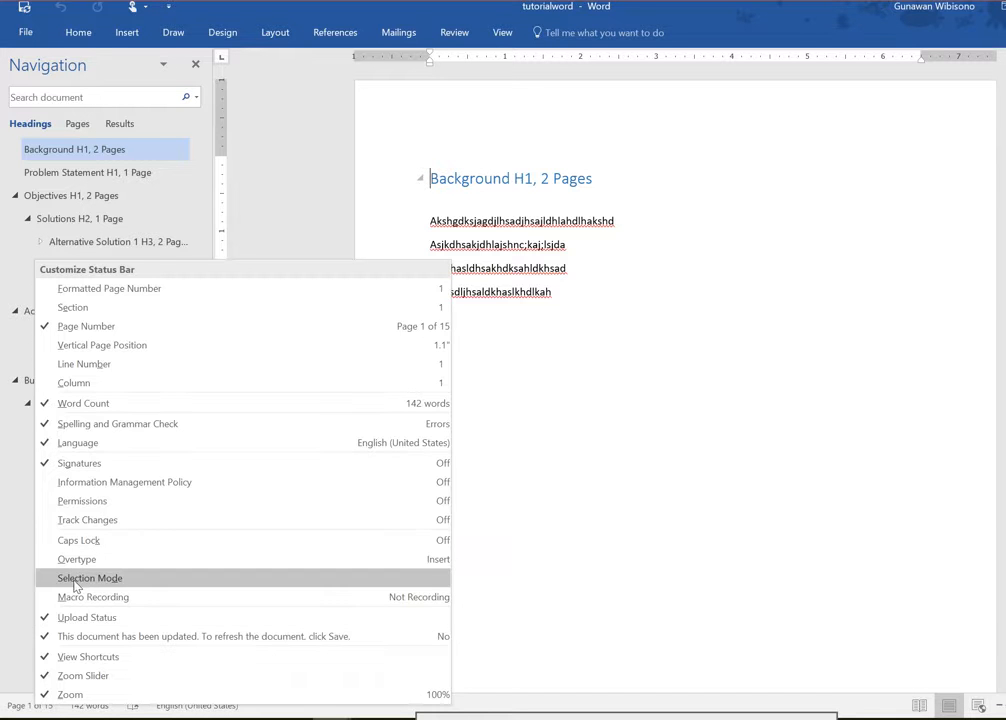
left_click(93, 319)
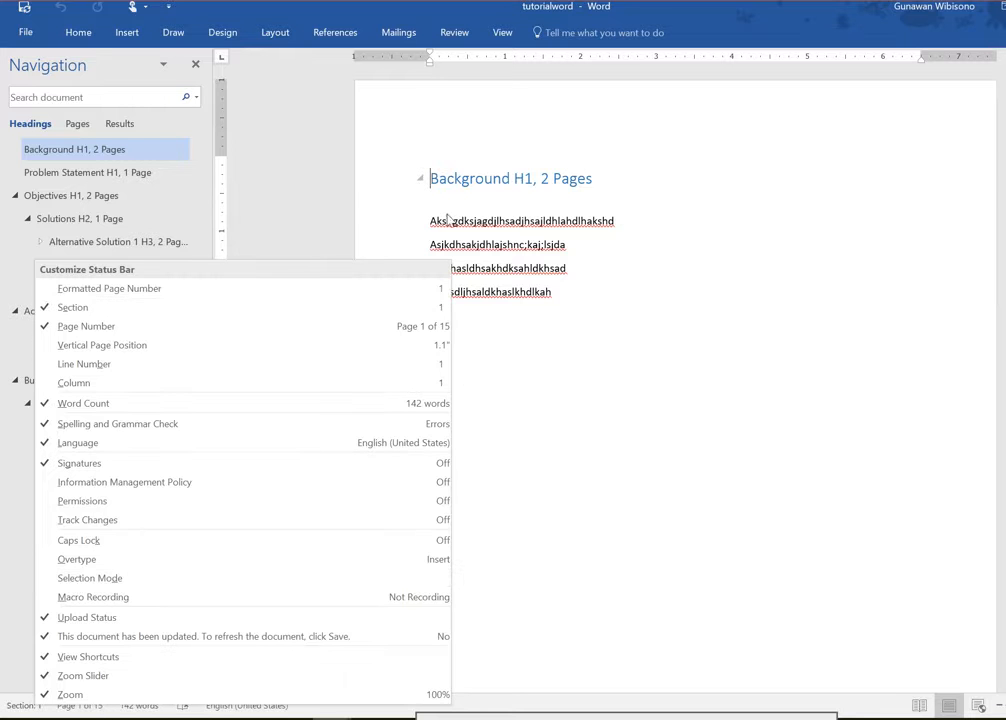
key("Escape")
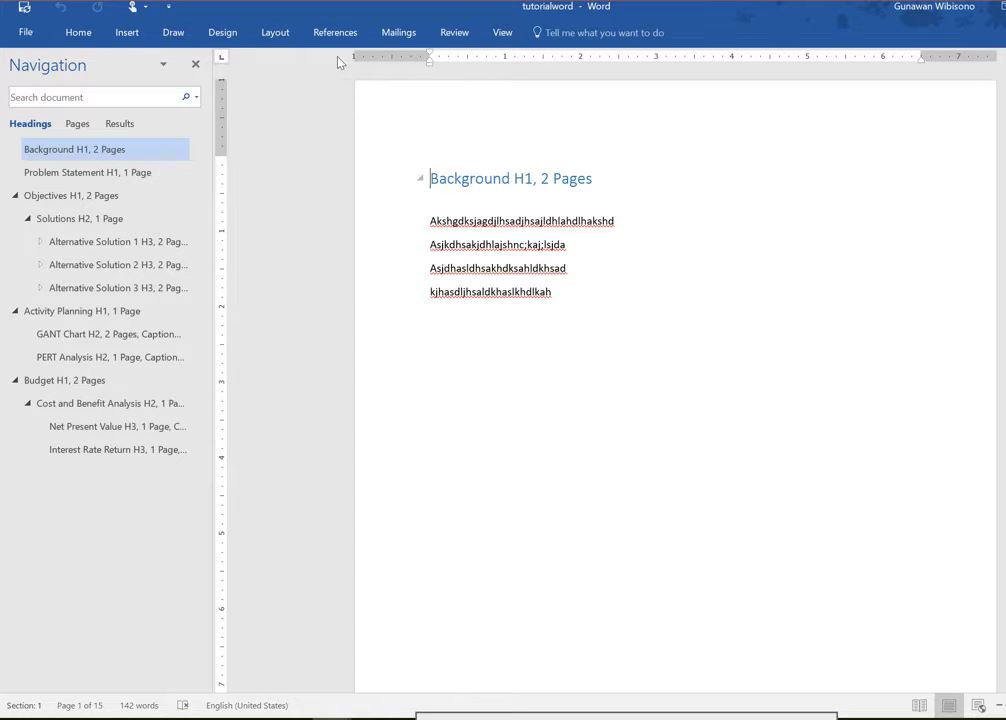
Step: Insert a Next Page section break before the Background heading
left_click(279, 42)
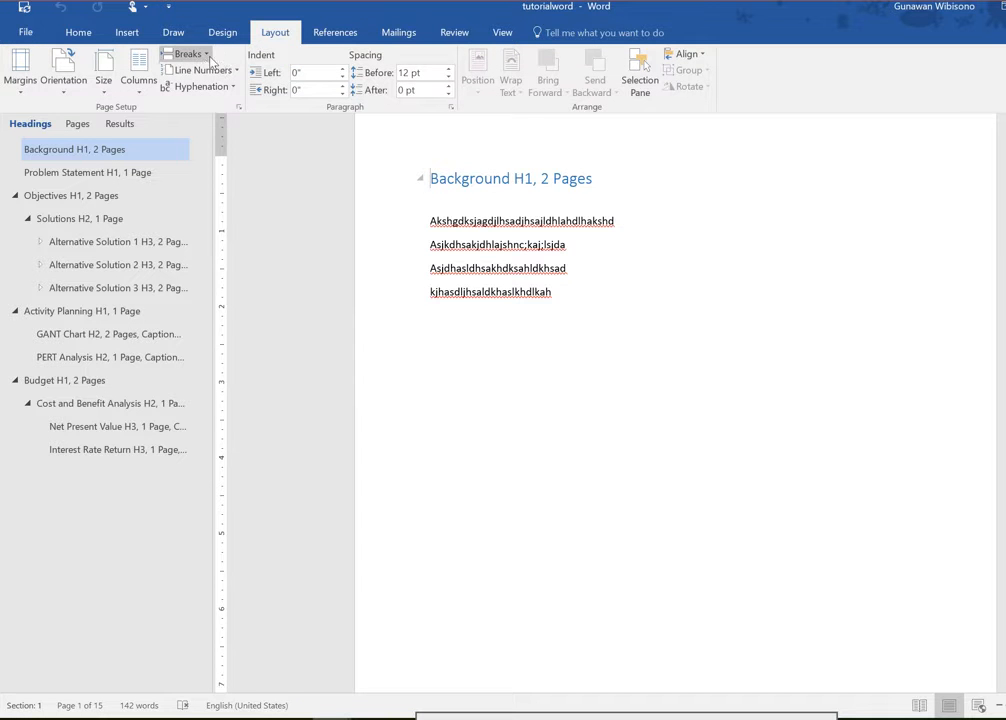
left_click(205, 58)
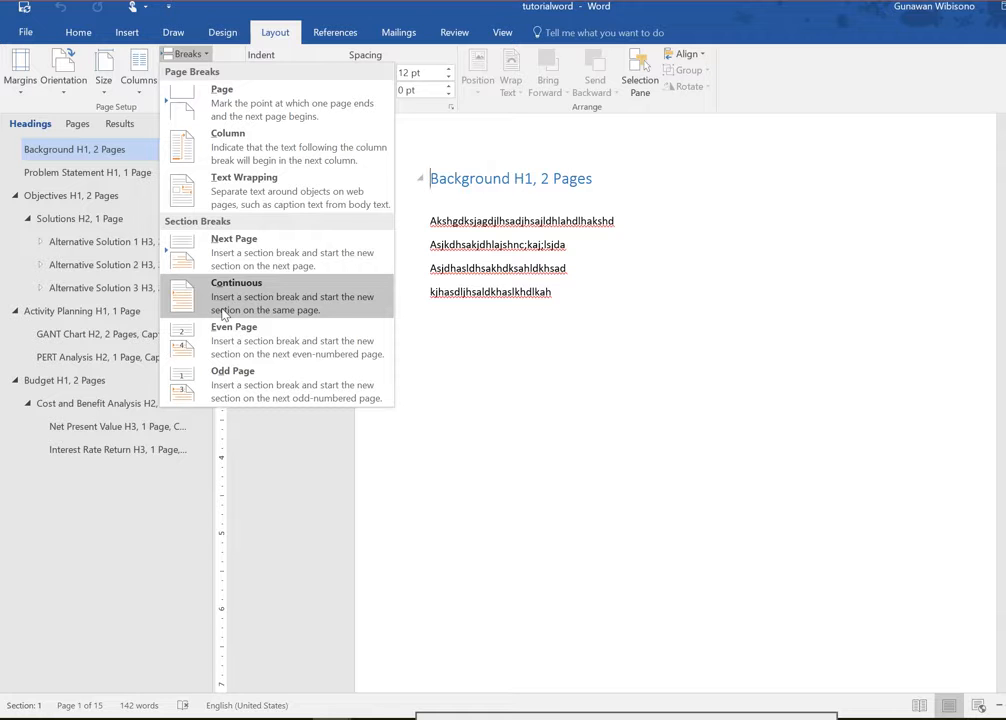
left_click(241, 261)
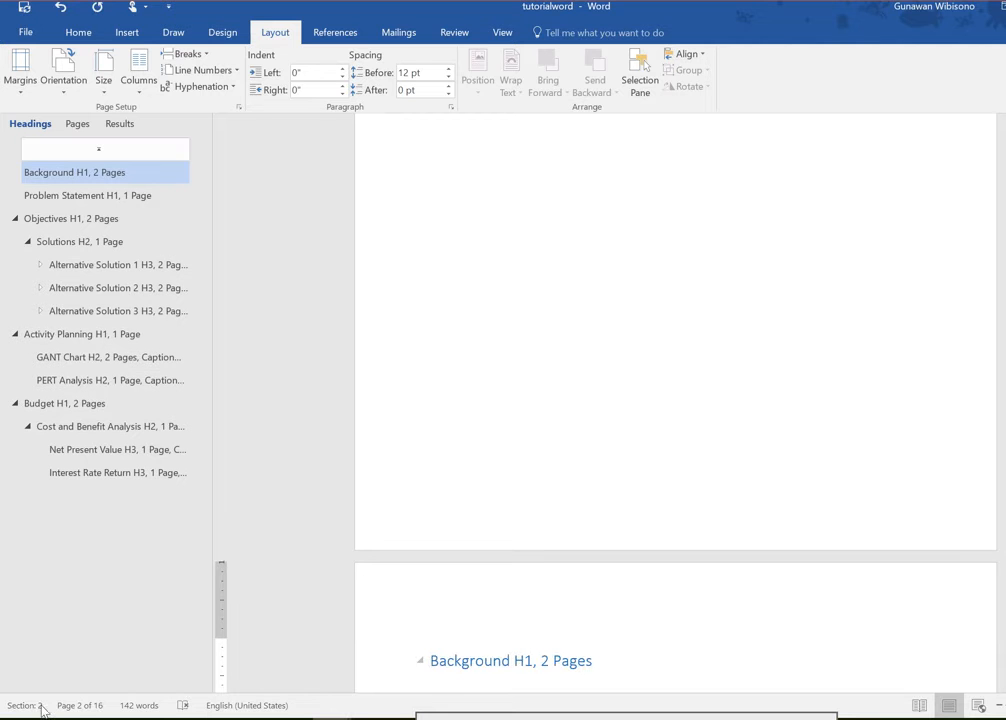
Step: From the blank first page, add page numbers at the top of the page in the Plain Number 2 style
scroll(577, 474, "up", 5)
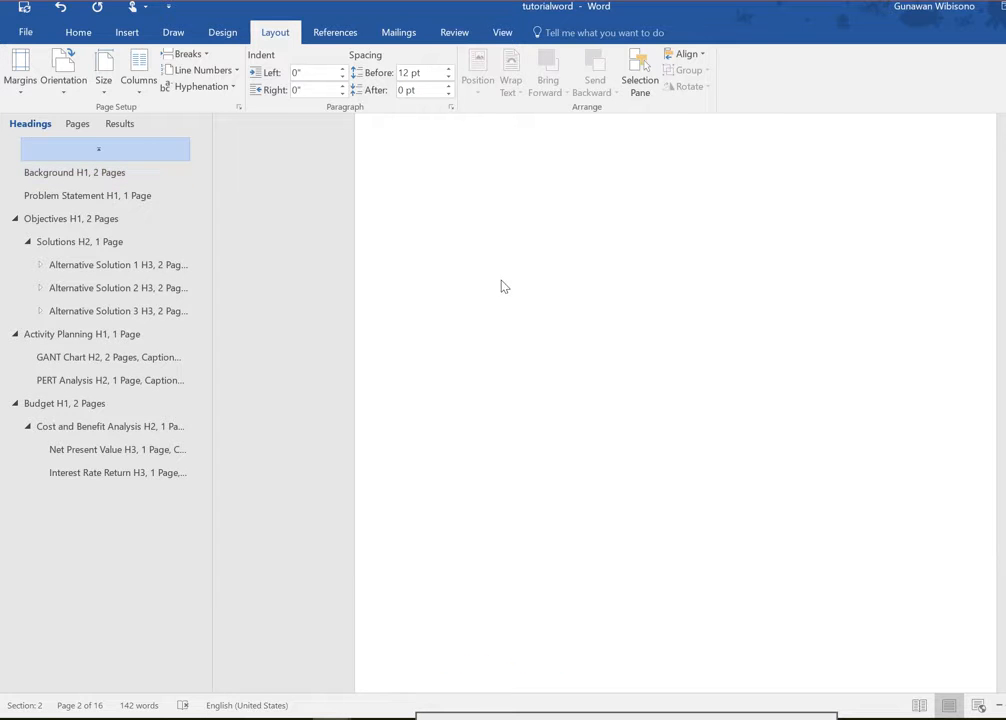
left_click(501, 254)
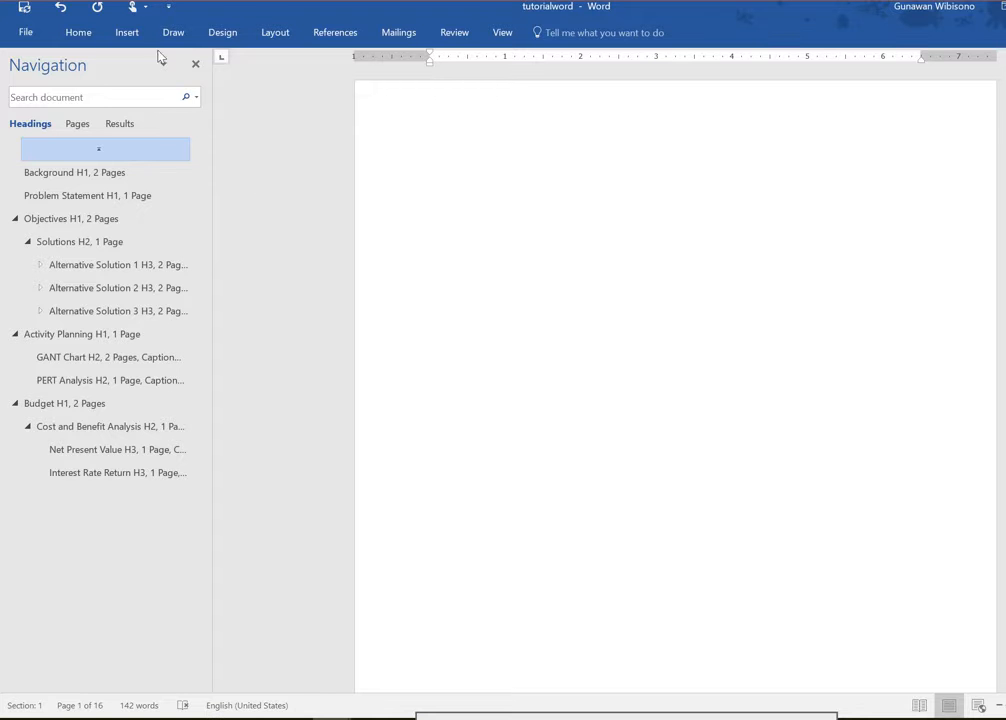
left_click(134, 31)
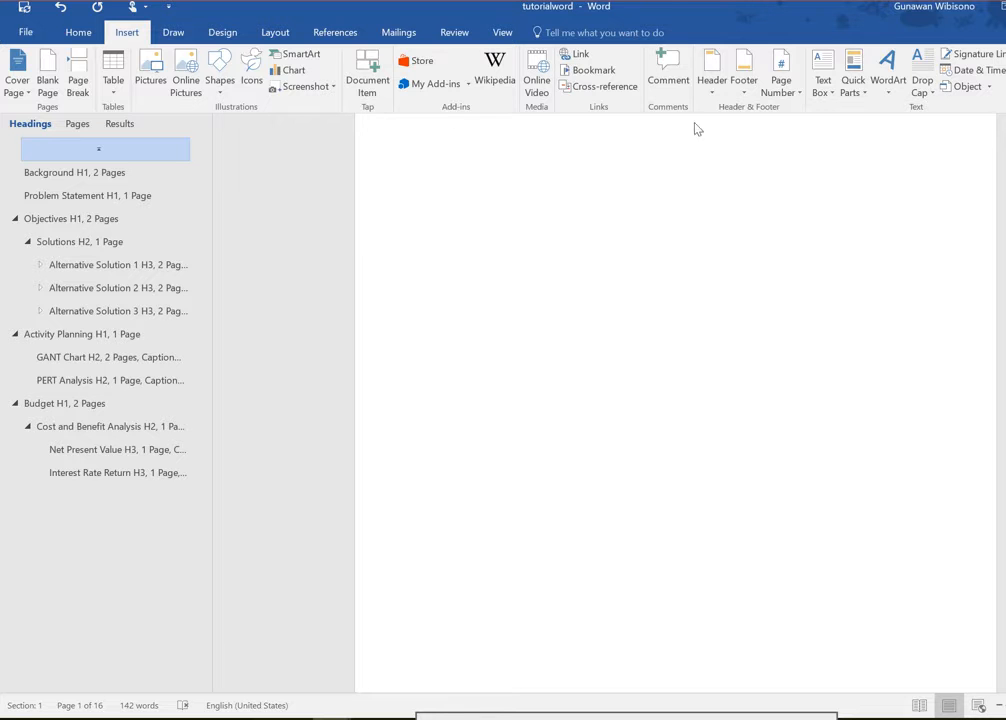
left_click(797, 95)
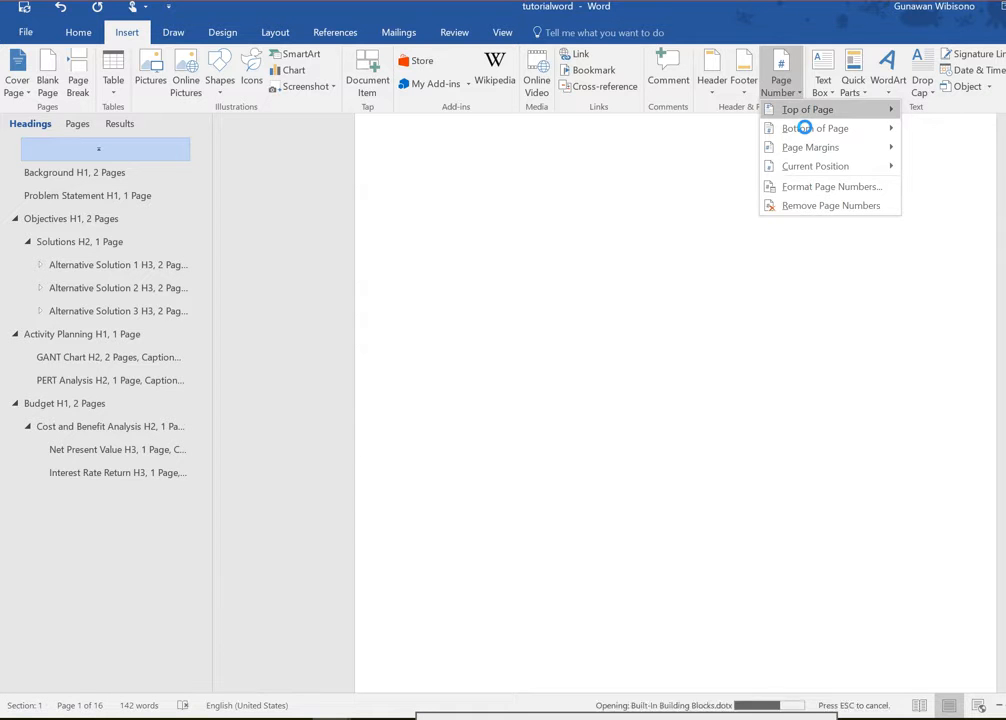
mouse_move(795, 118)
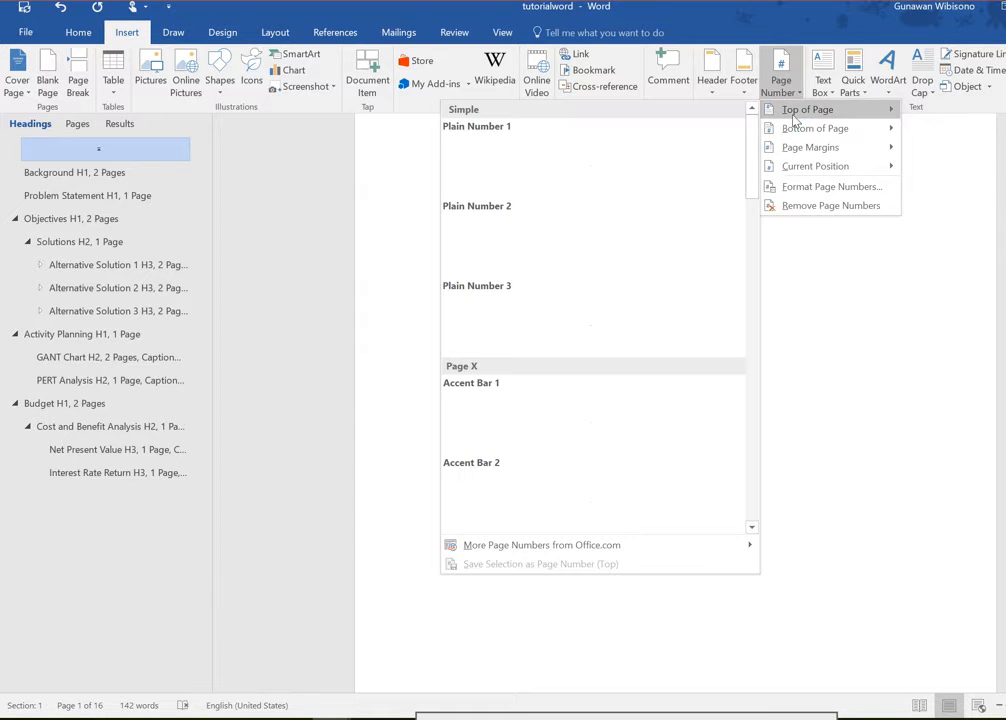
left_click(573, 259)
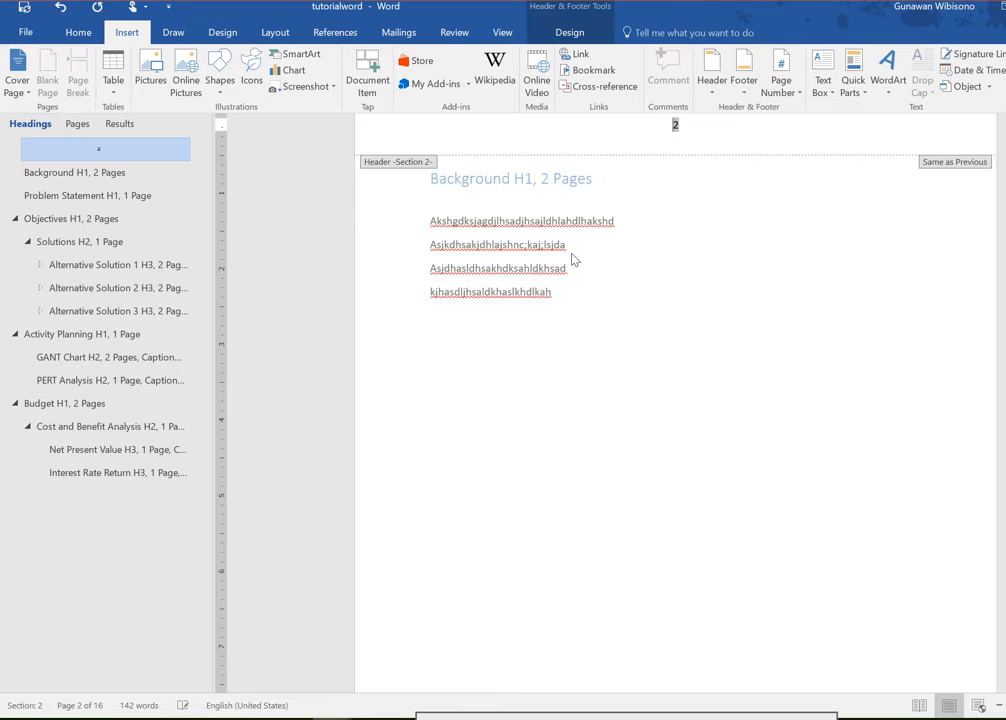
Step: Set the number format of the Section 1 header page number to i, ii, iii
scroll(639, 274, "up", 2)
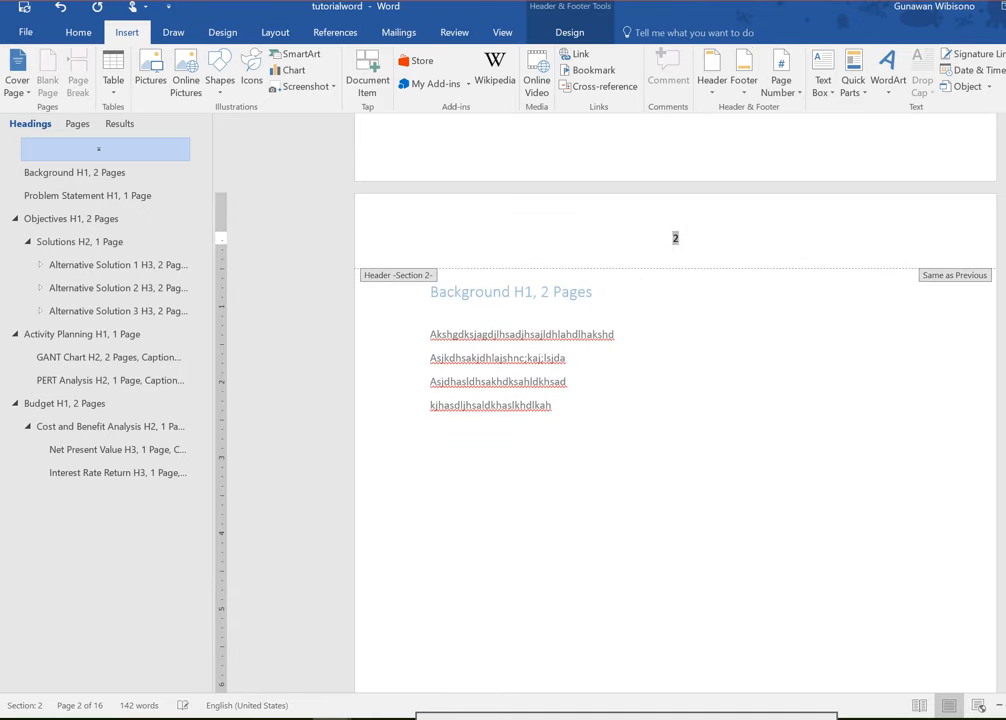
scroll(685, 256, "up", 15)
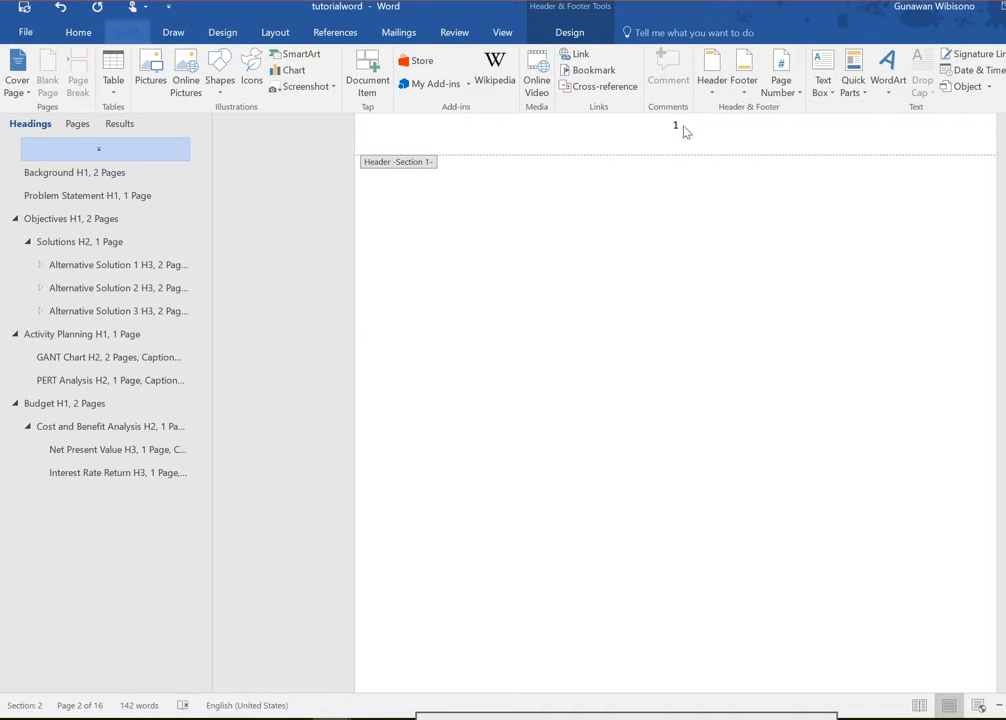
left_click(685, 132)
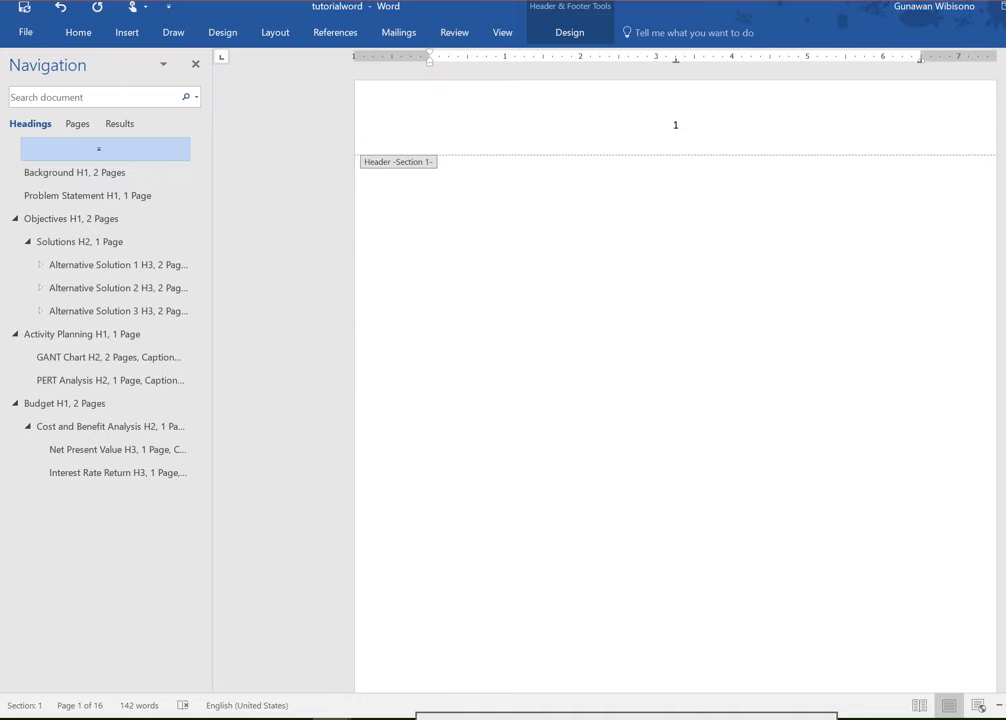
left_click(677, 124)
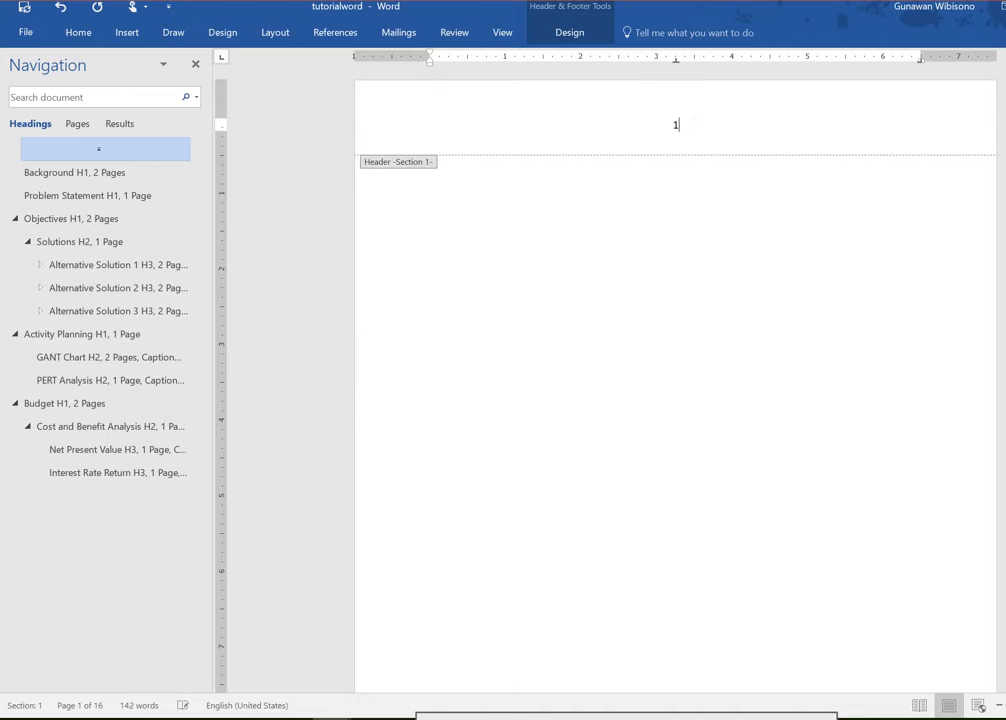
left_click(78, 33)
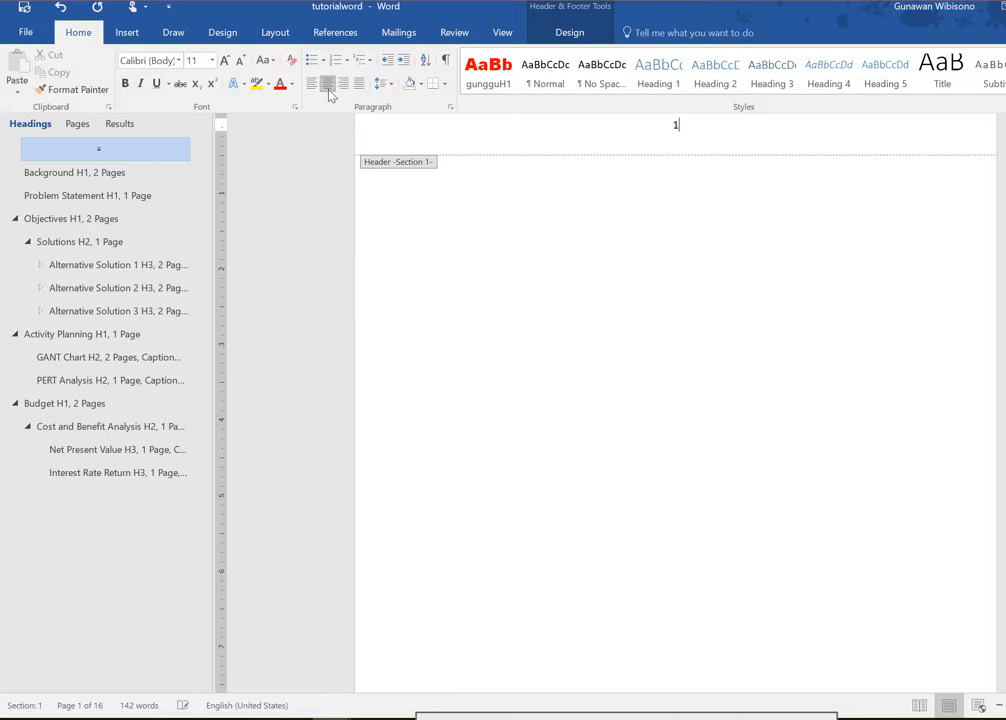
left_click(275, 32)
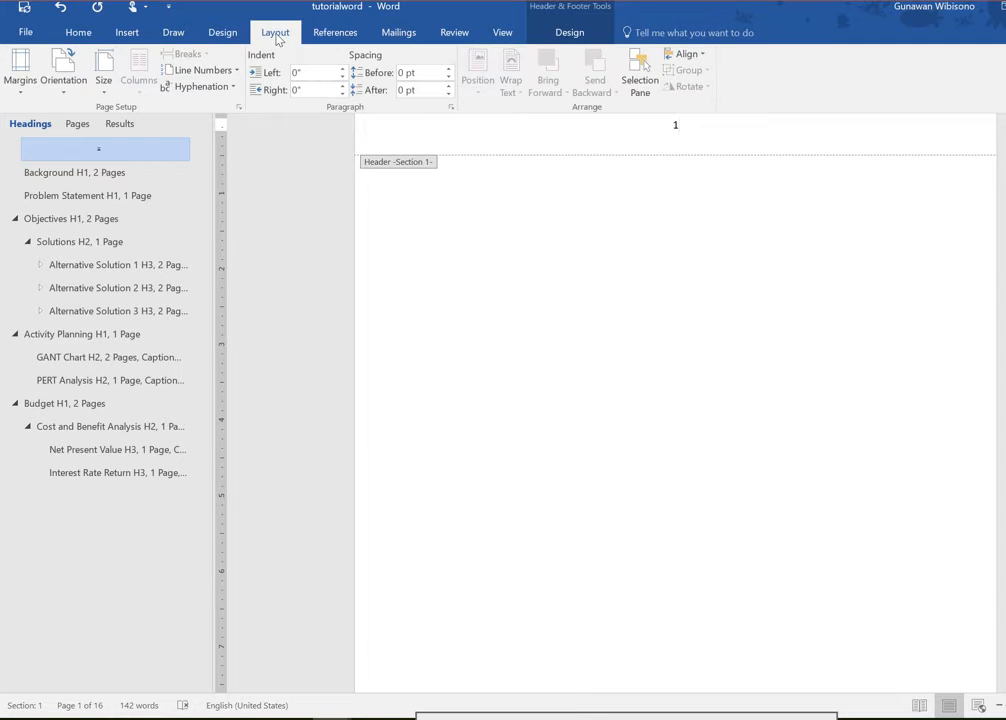
left_click(127, 33)
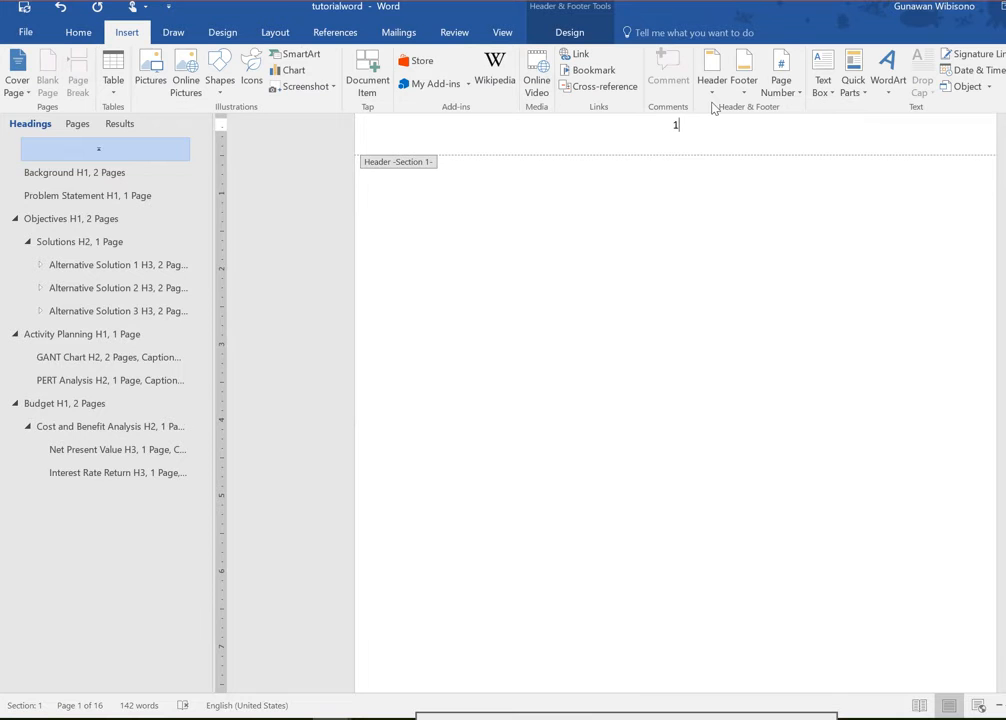
left_click(787, 101)
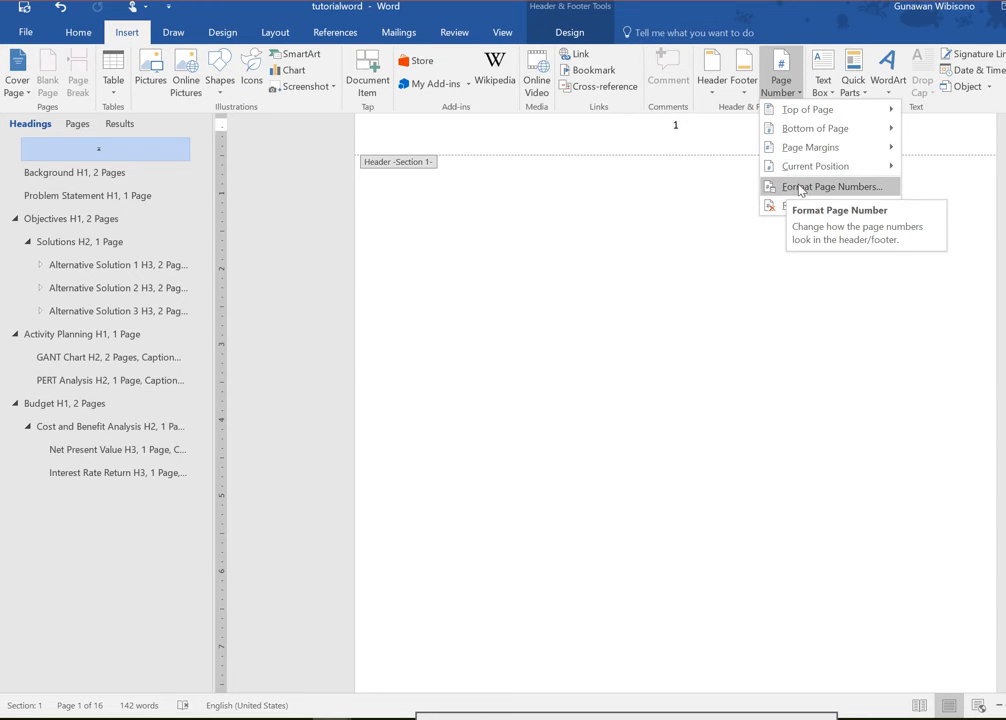
left_click(788, 188)
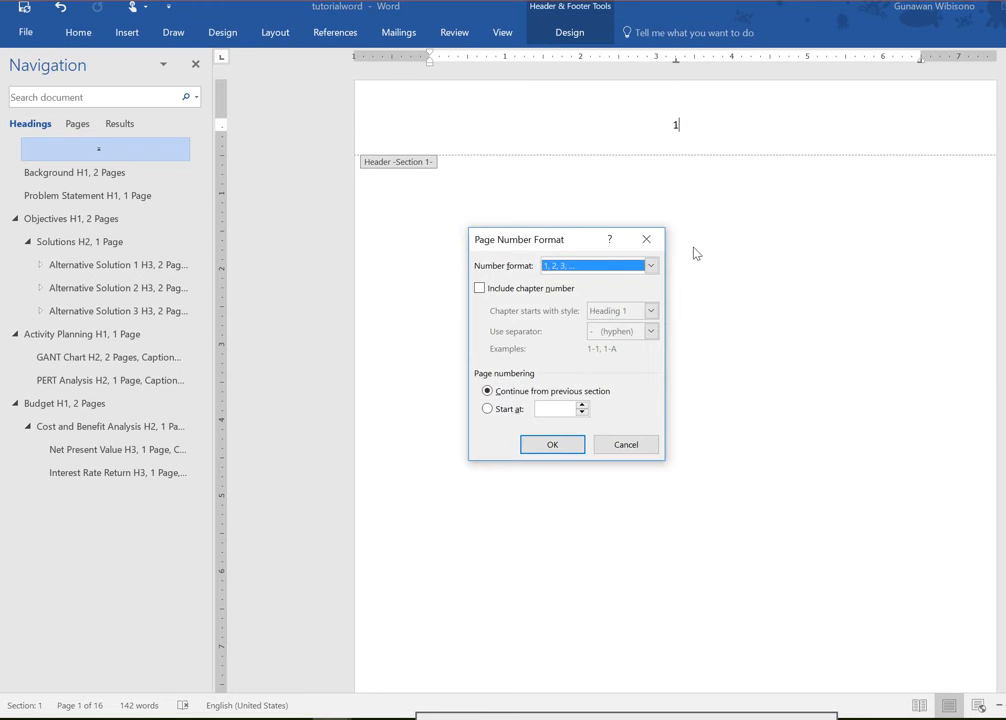
left_click(576, 267)
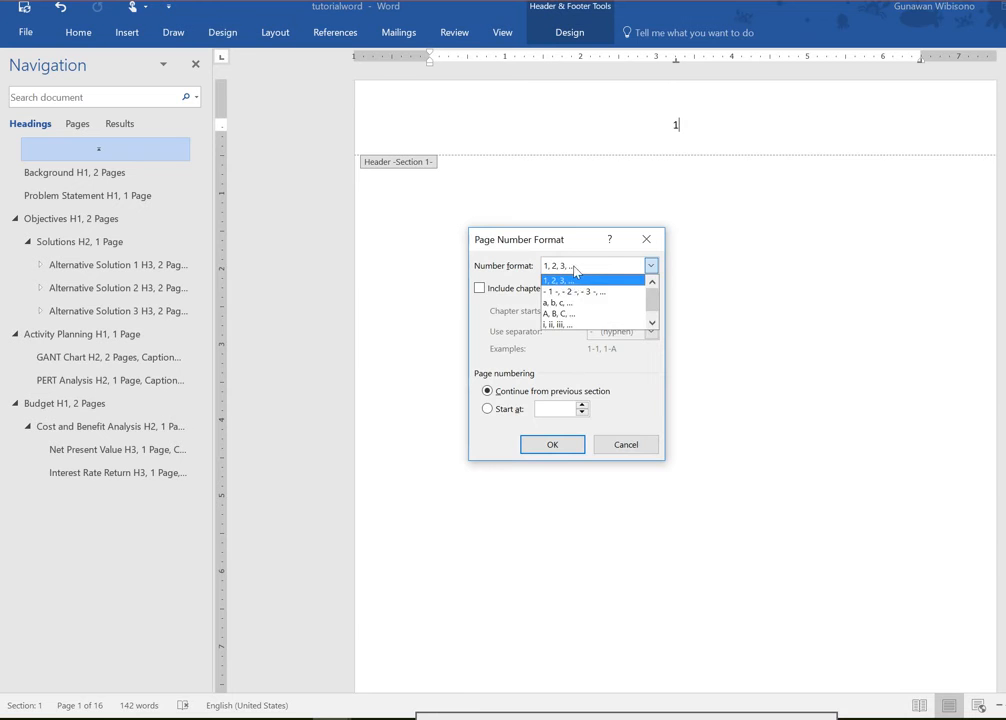
left_click(574, 325)
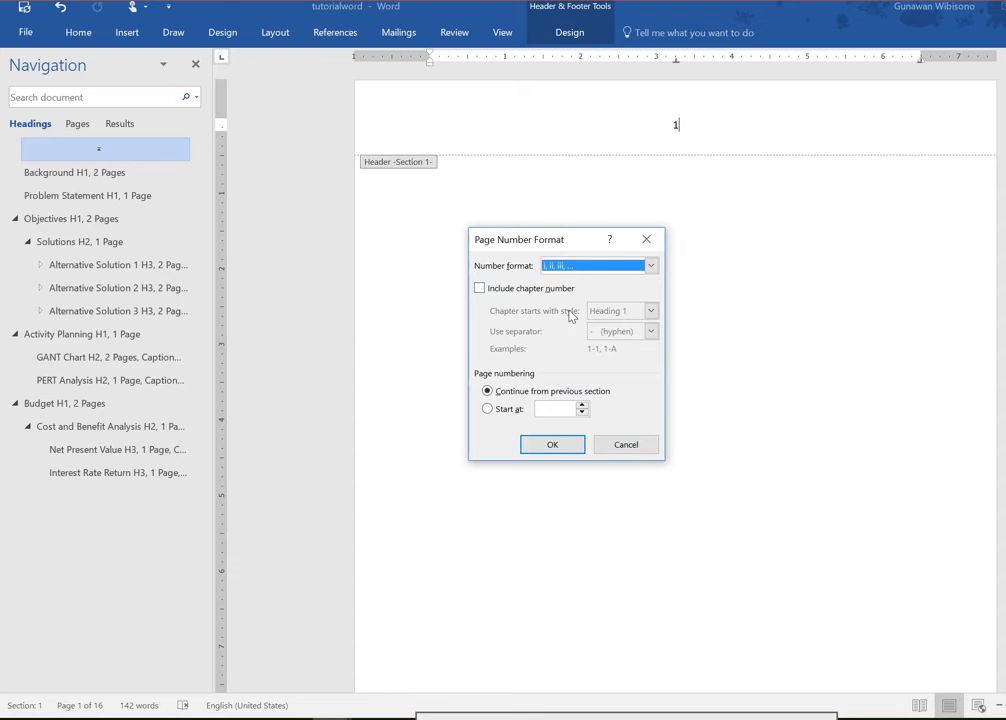
left_click(548, 443)
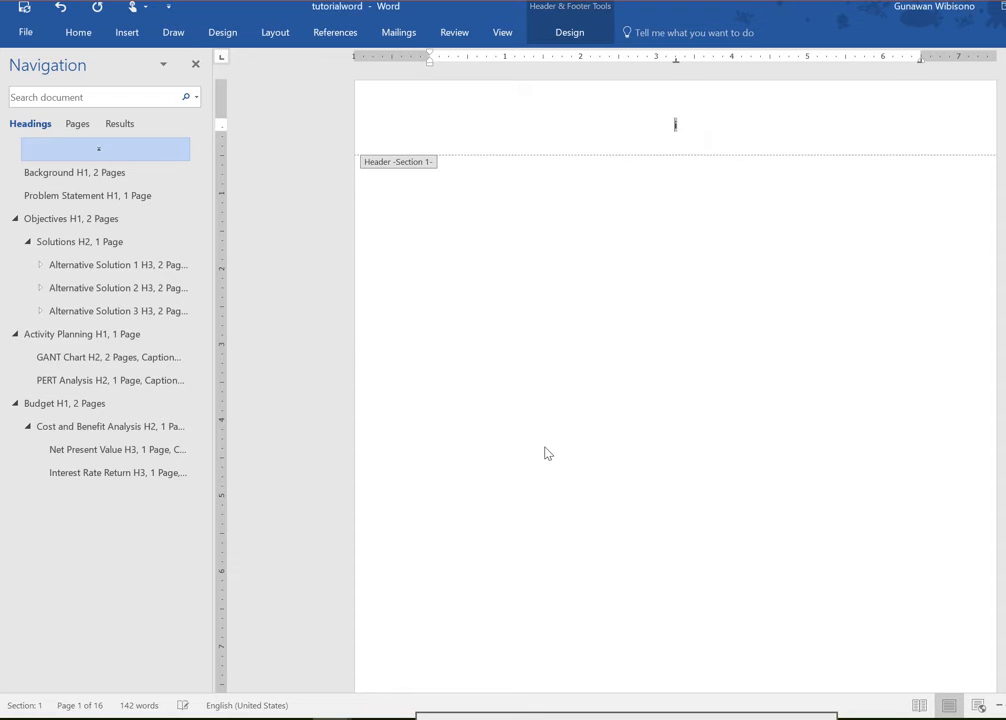
Step: Make the page numbering of Section 2, beginning at the Background page, start at 1
left_click(686, 142)
scroll(615, 288, "down", 10)
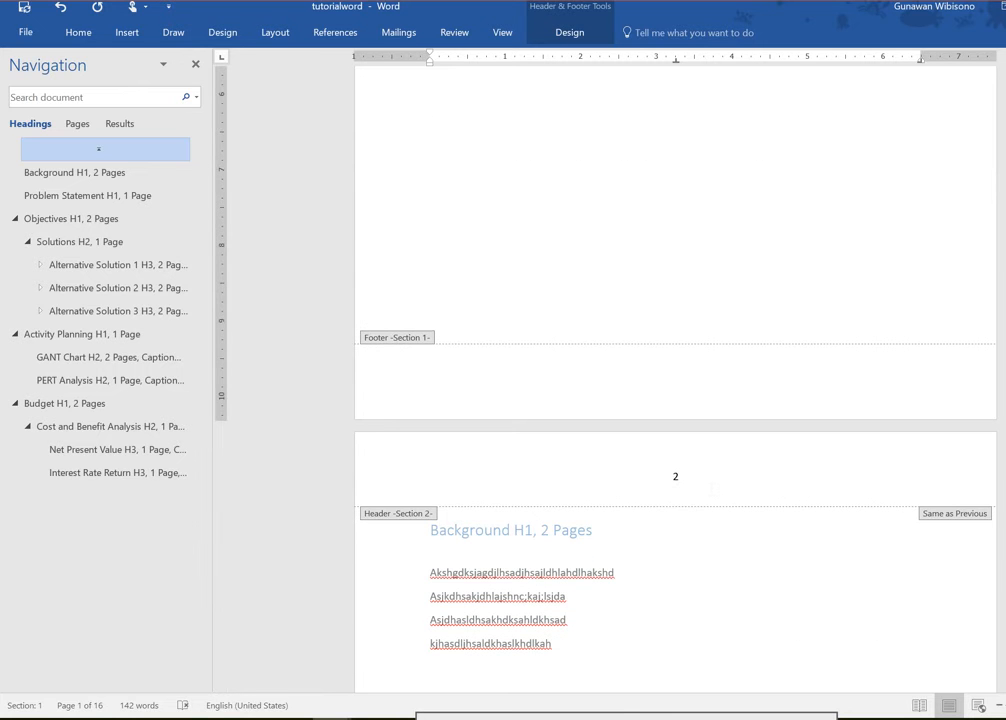
left_click(712, 487)
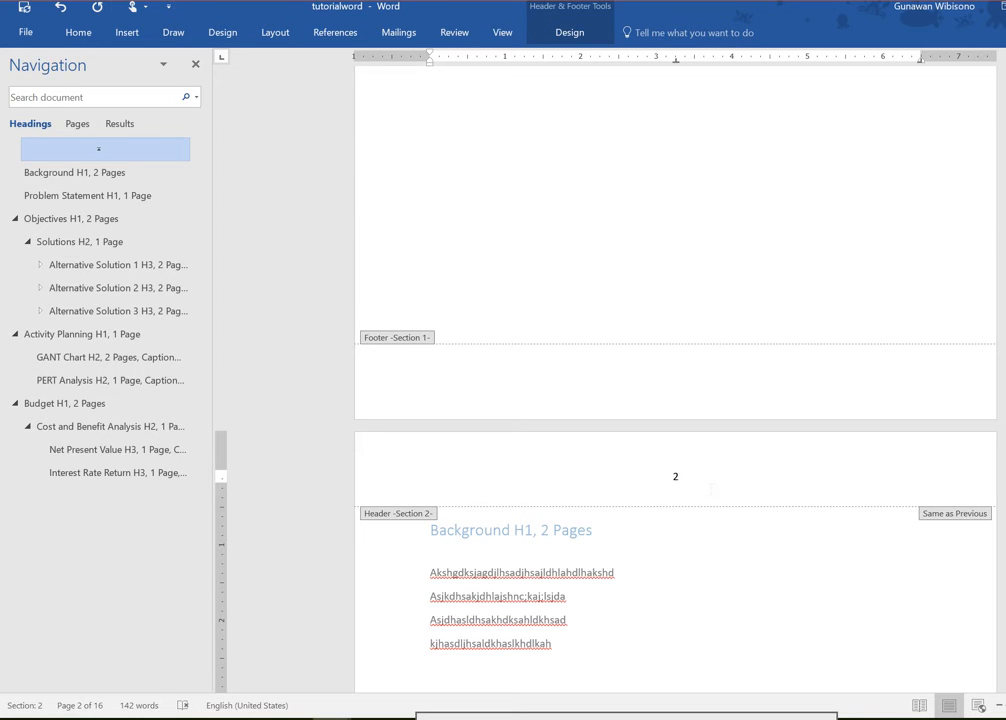
left_click(127, 32)
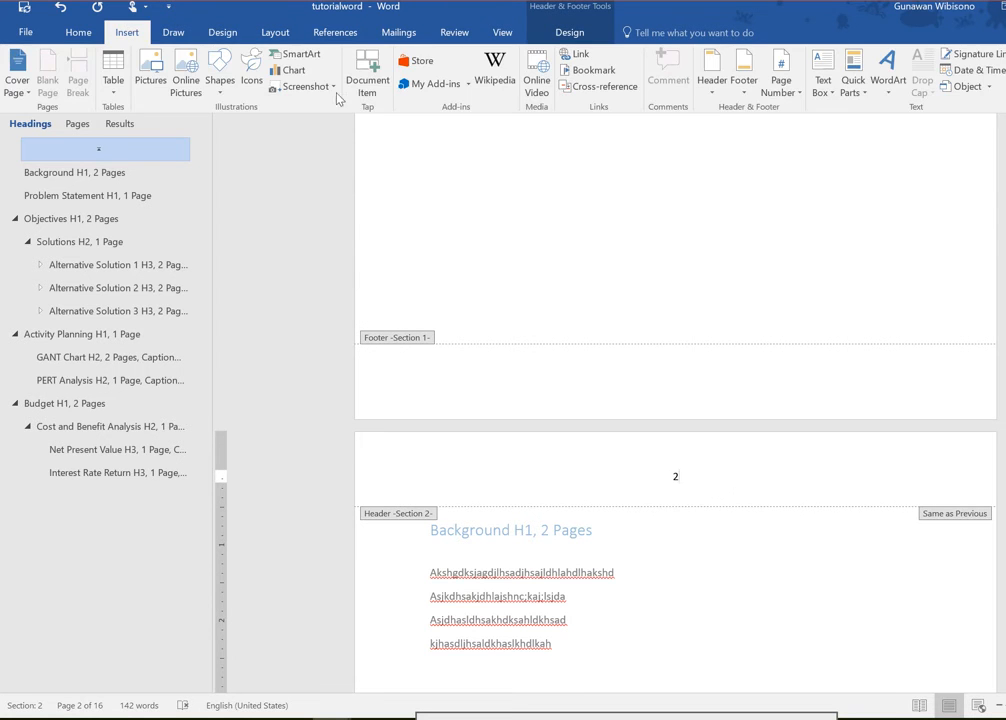
left_click(786, 101)
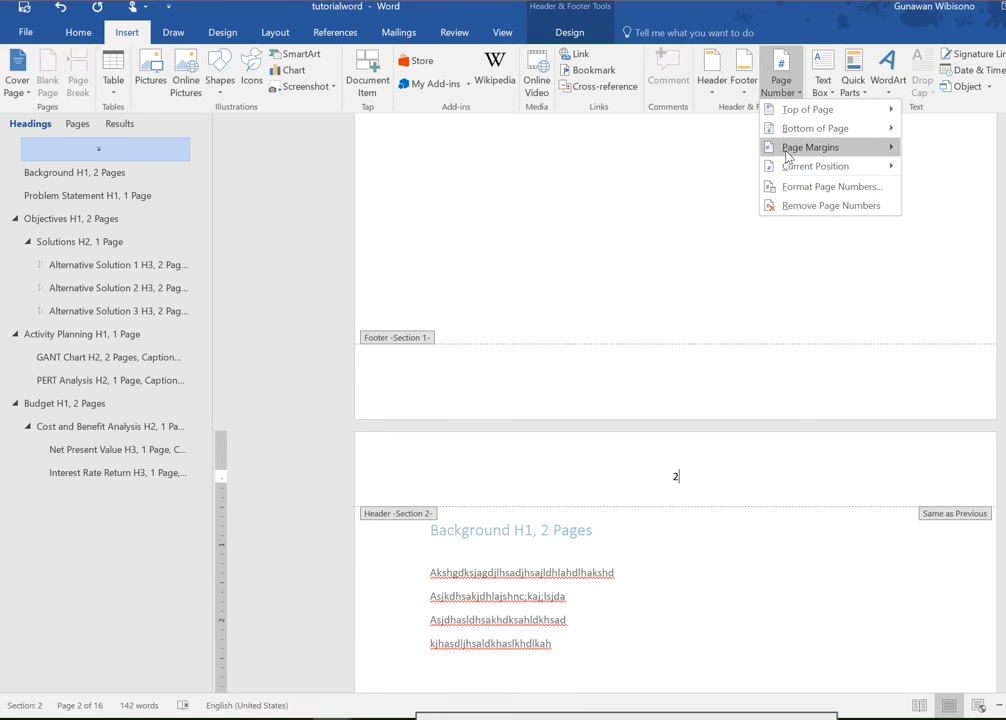
mouse_move(788, 168)
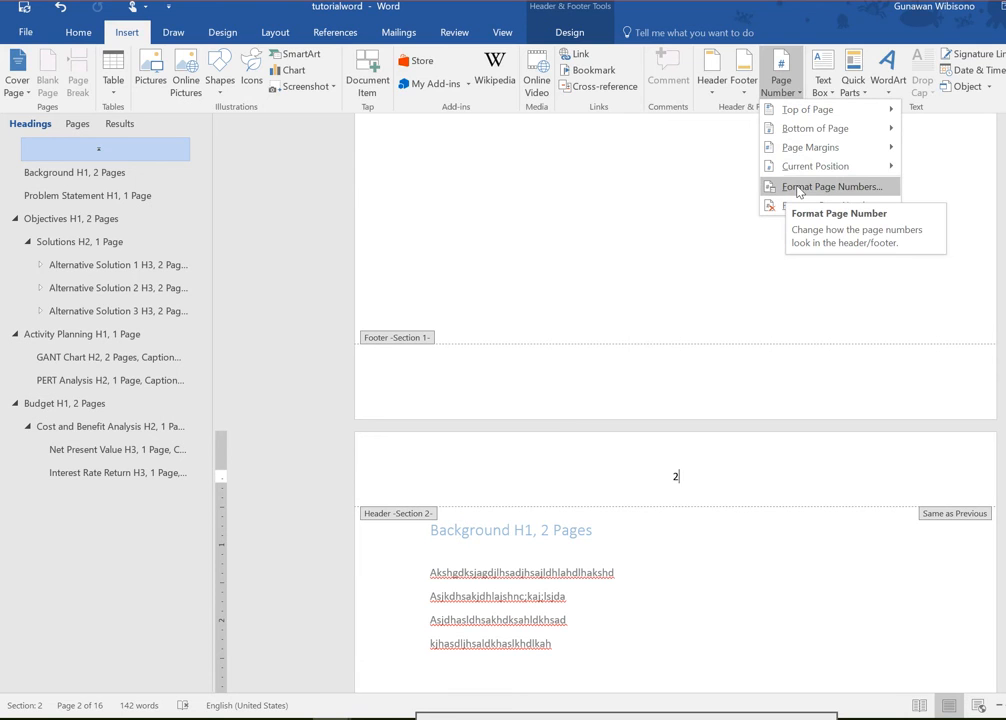
left_click(798, 192)
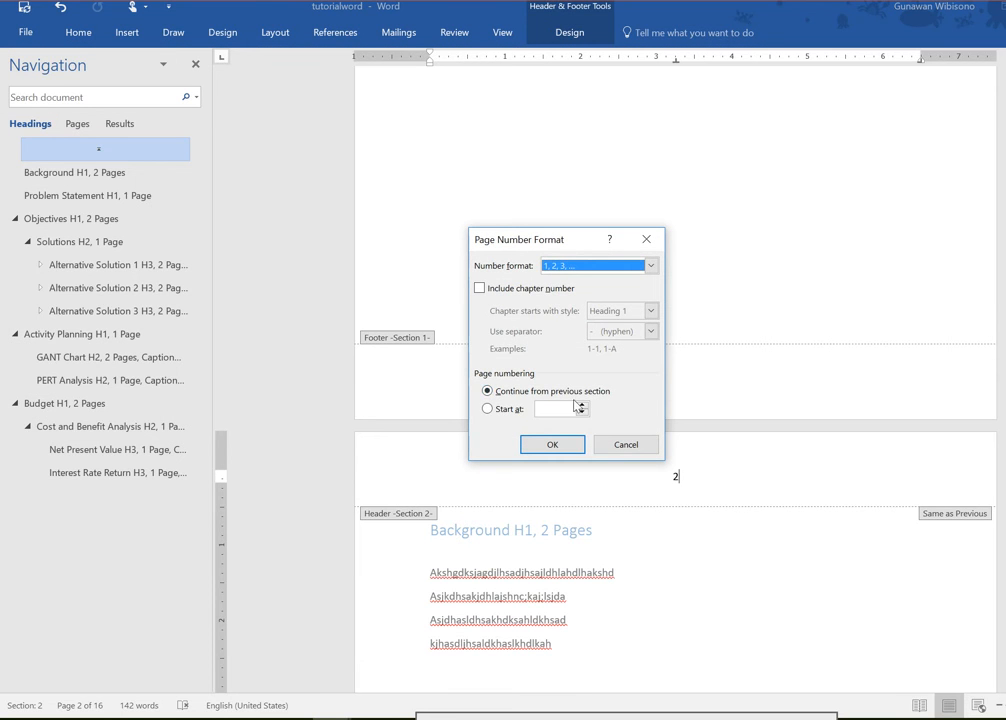
left_click(515, 410)
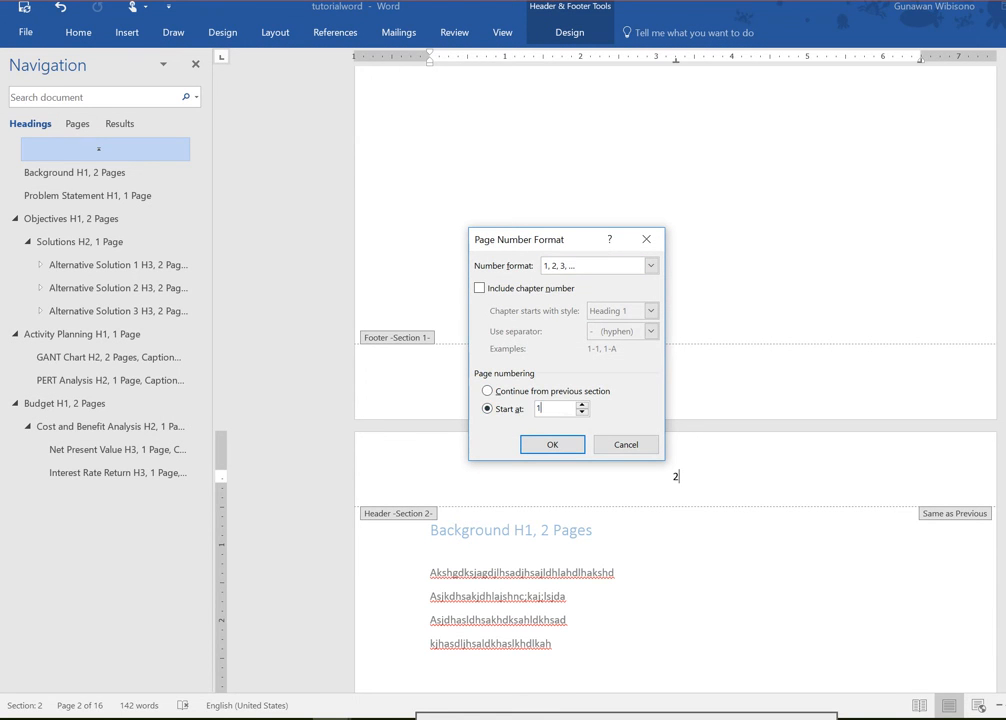
left_click(553, 444)
scroll(590, 460, "down", 3)
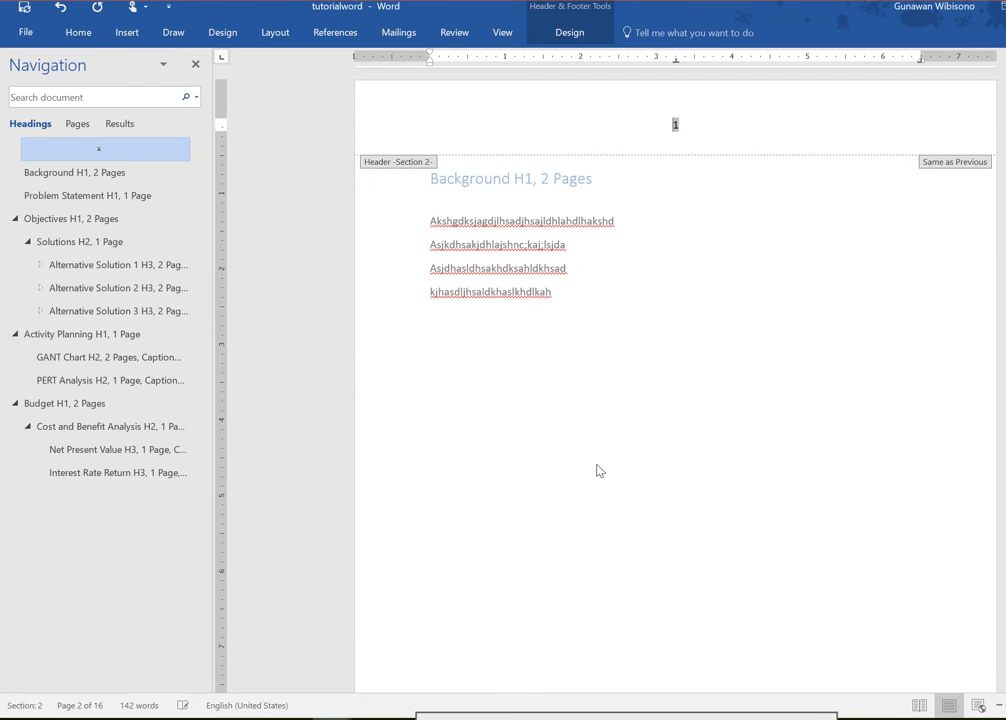
scroll(655, 292, "up", 2)
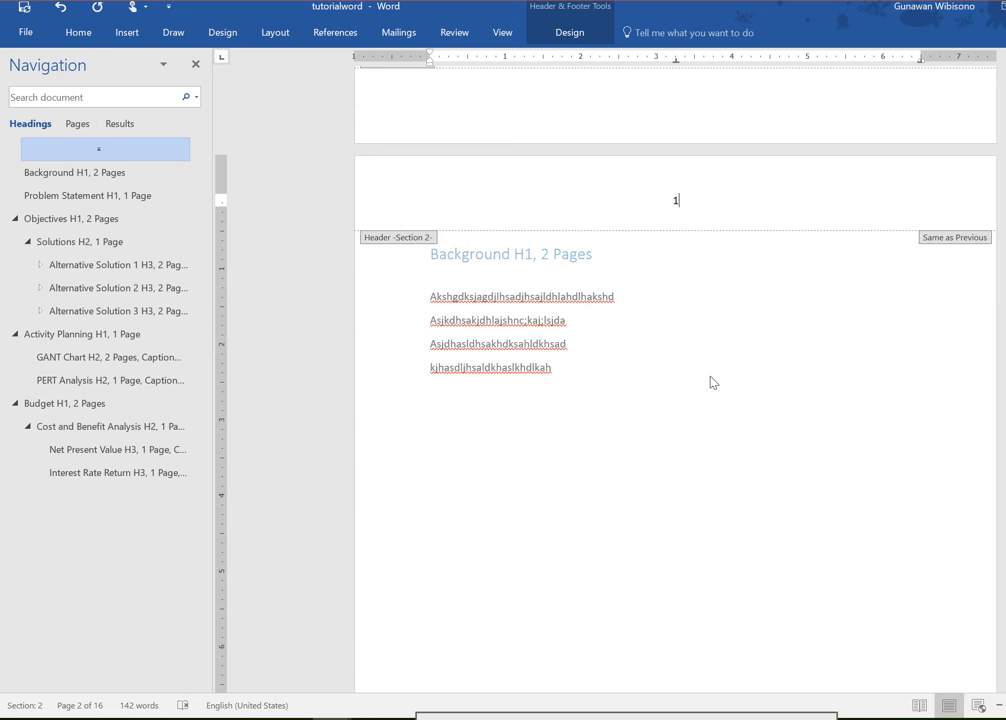
scroll(714, 382, "up", 20)
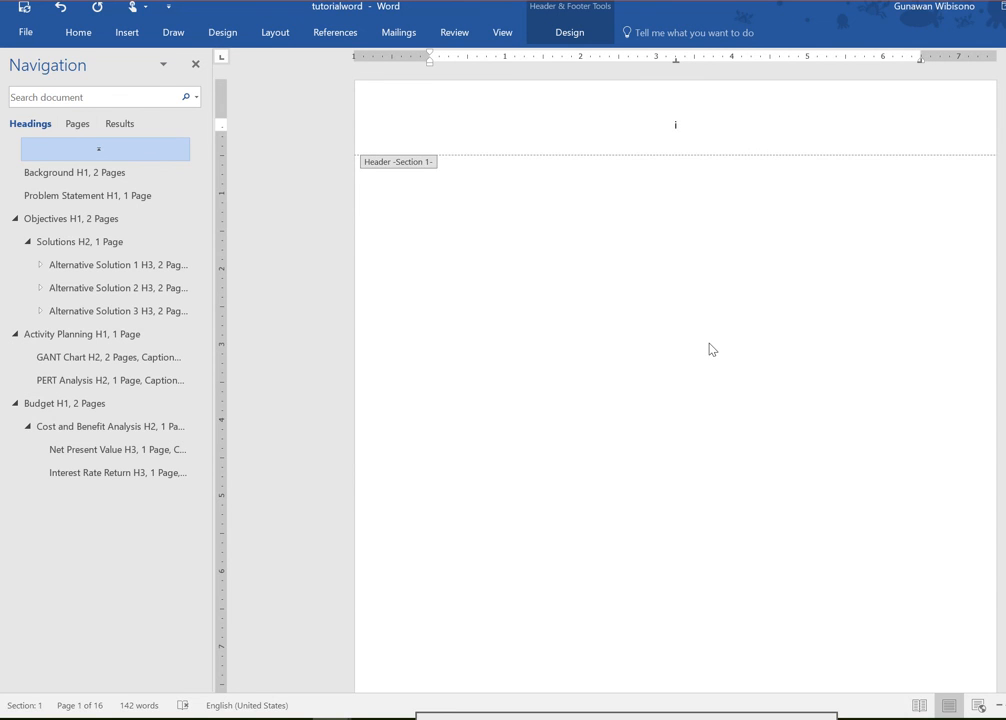
scroll(711, 349, "down", 3)
scroll(711, 349, "down", 2)
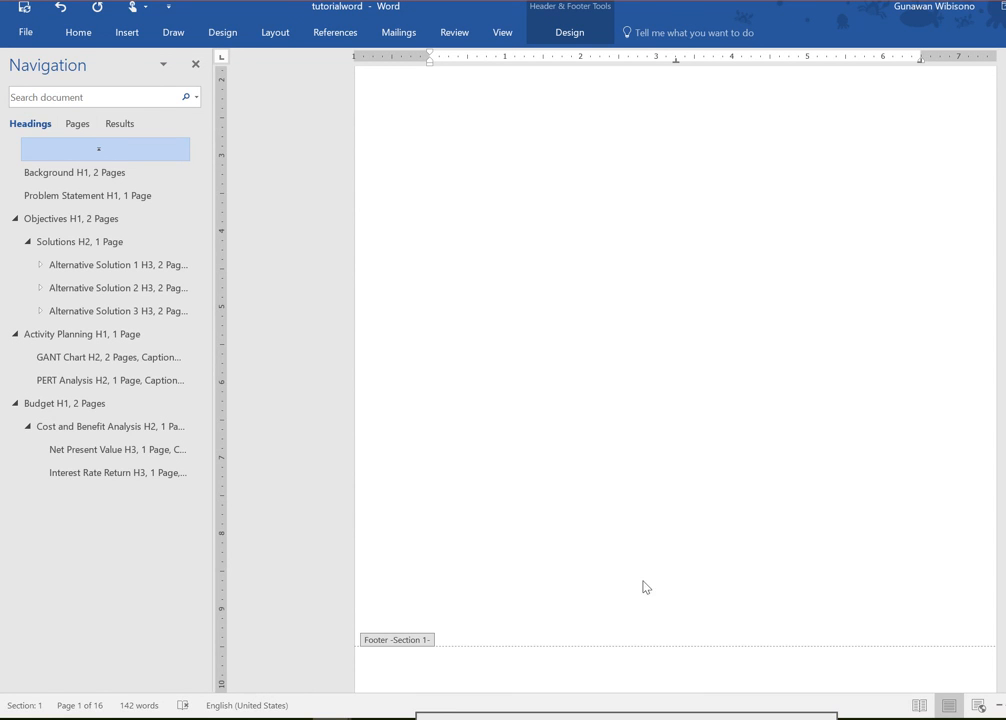
left_click_drag(605, 719, 608, 703)
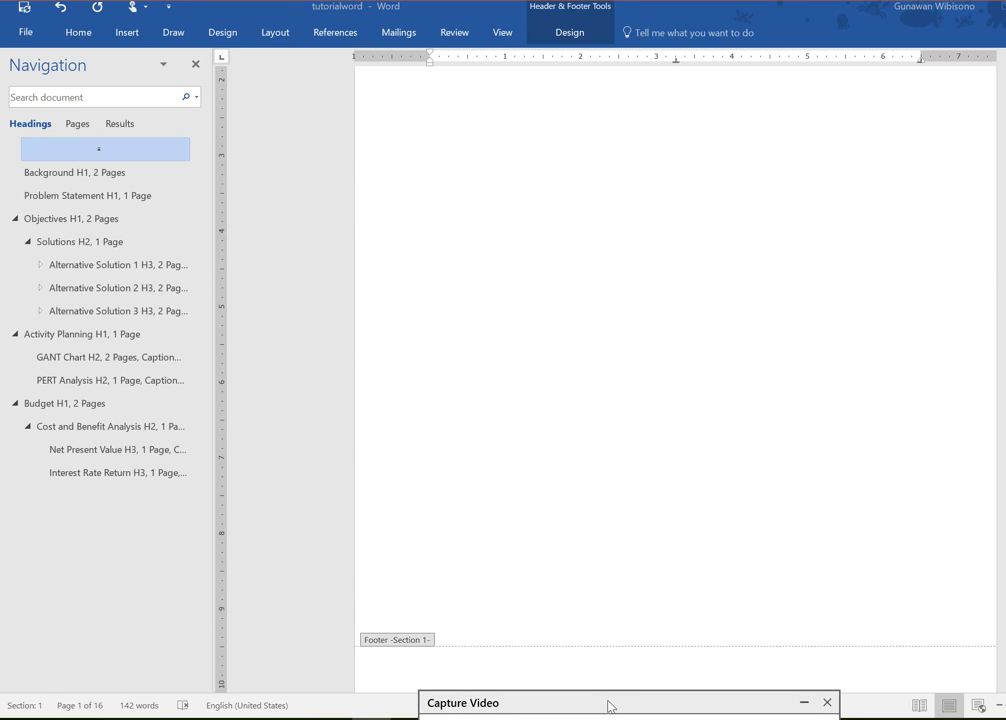